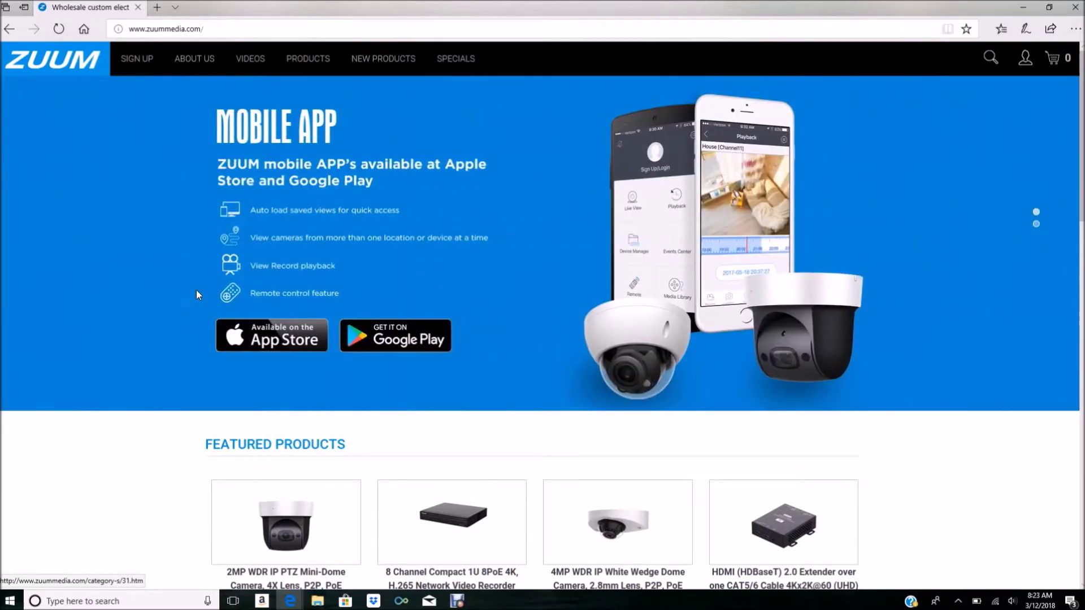
Browse Products > IP Cameras to the 4MP WDR IP White Wedge Dome Camera page.
{"action": "left_click", "coordinate": [314, 60]}
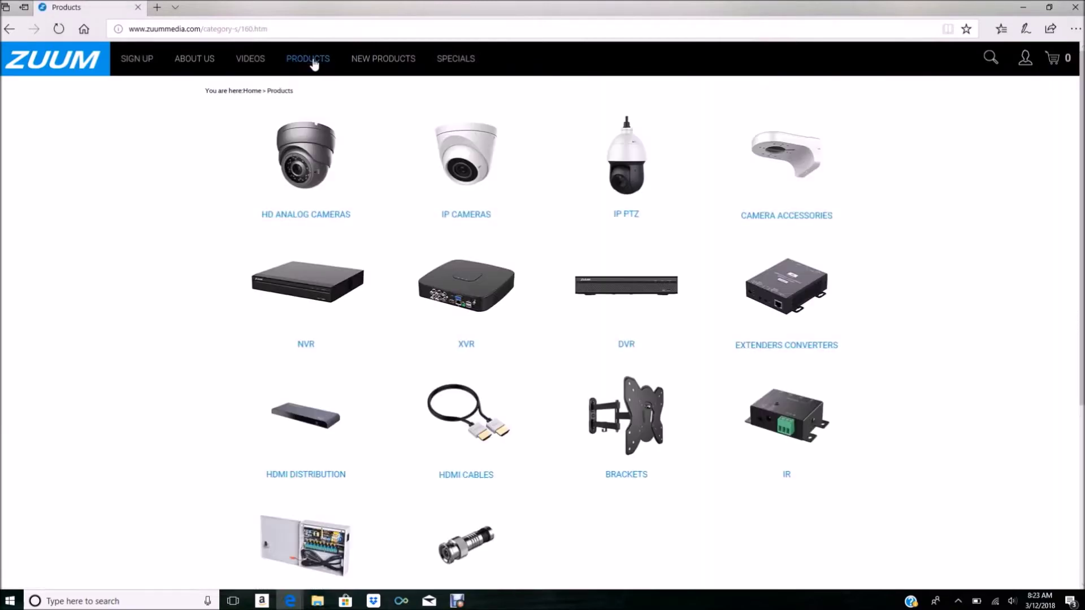
{"action": "left_click", "coordinate": [469, 216]}
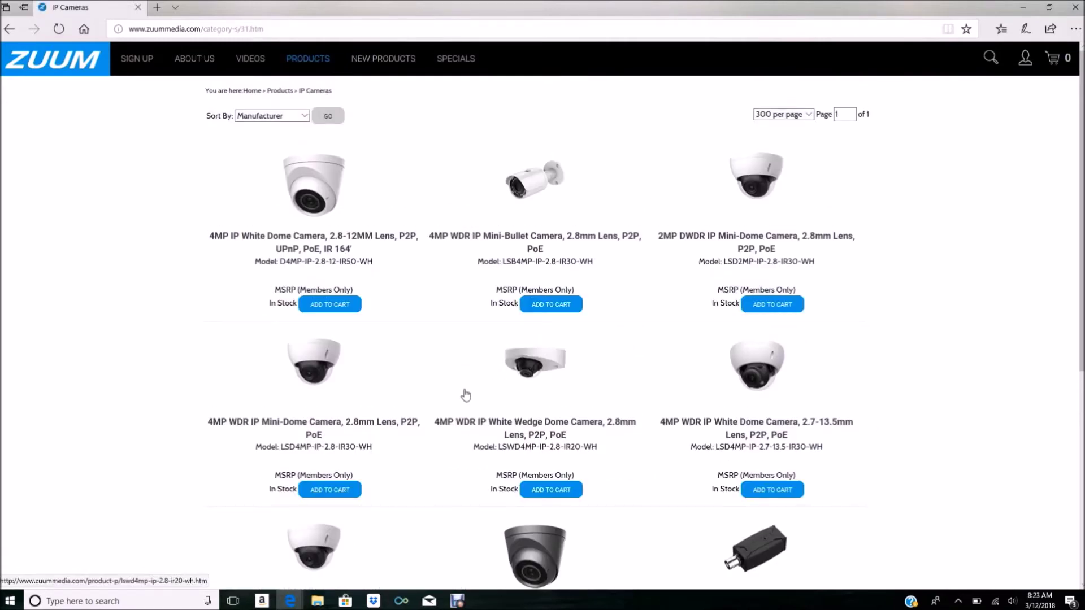
{"action": "scroll", "coordinate": [461, 391], "scroll_direction": "down", "scroll_amount": 1}
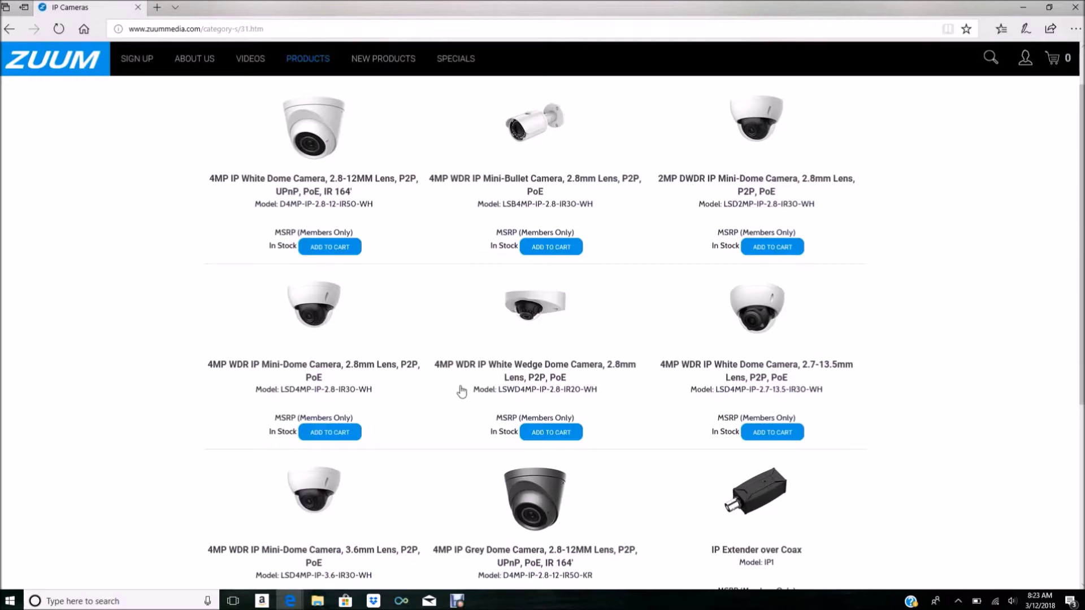
{"action": "left_click", "coordinate": [545, 373]}
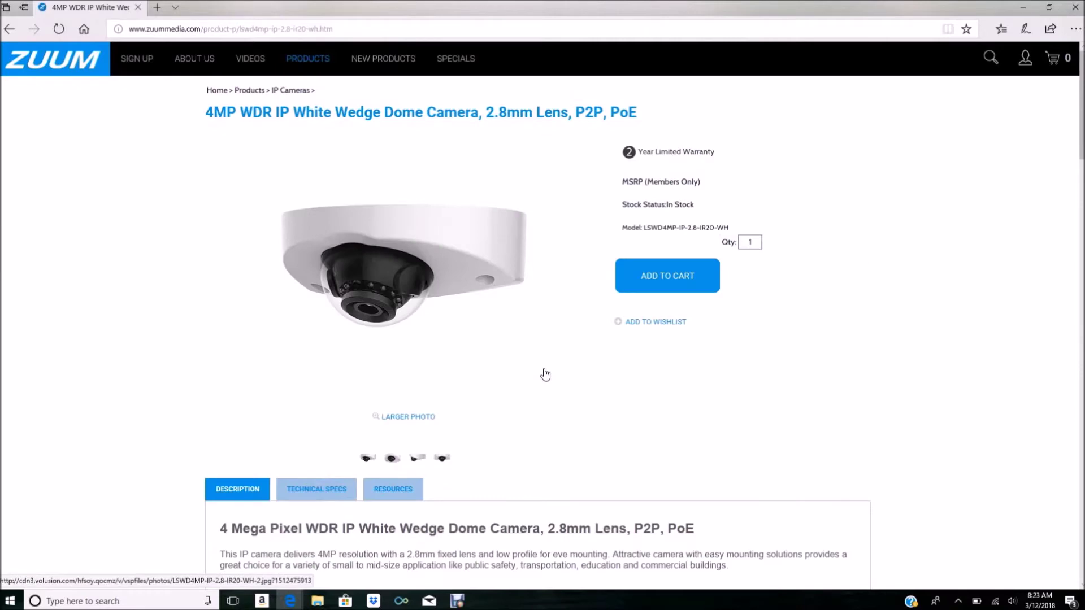
Save the V2.622 firmware zip from the product's Resources into OneDrive > Firmware.
{"action": "scroll", "coordinate": [546, 374], "scroll_direction": "down", "scroll_amount": 1}
{"action": "left_click", "coordinate": [397, 421]}
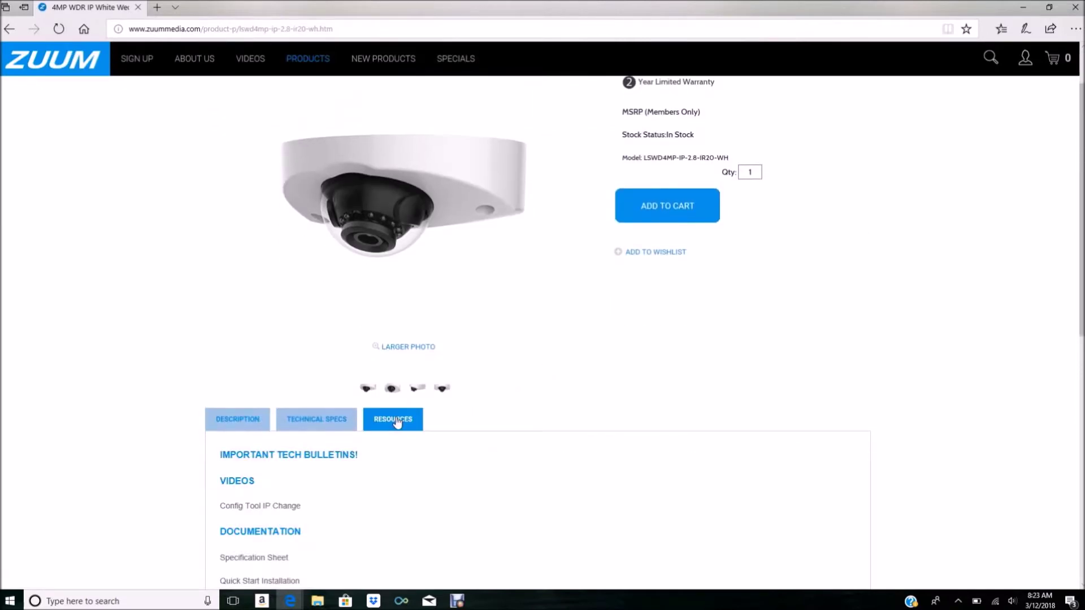
{"action": "scroll", "coordinate": [414, 489], "scroll_direction": "down", "scroll_amount": 4}
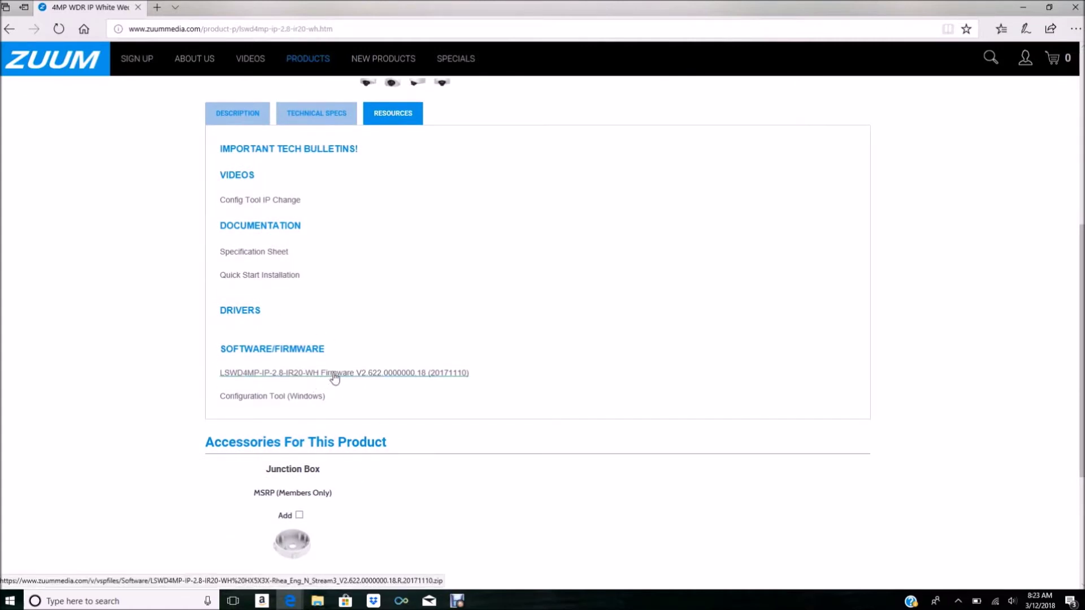
{"action": "left_click", "coordinate": [334, 373]}
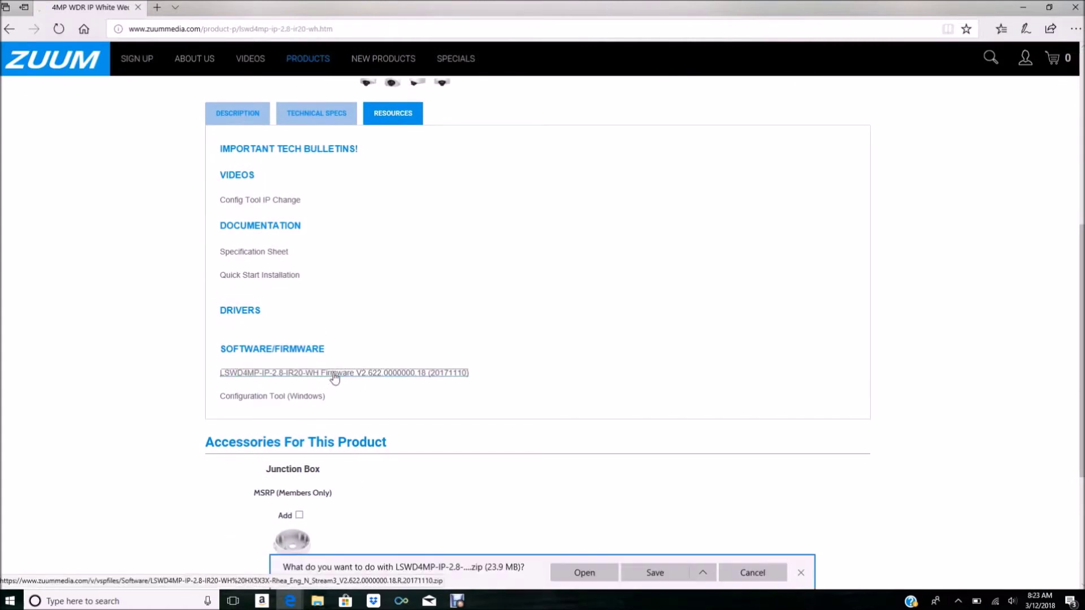
{"action": "left_click", "coordinate": [715, 570]}
{"action": "left_click", "coordinate": [691, 556]}
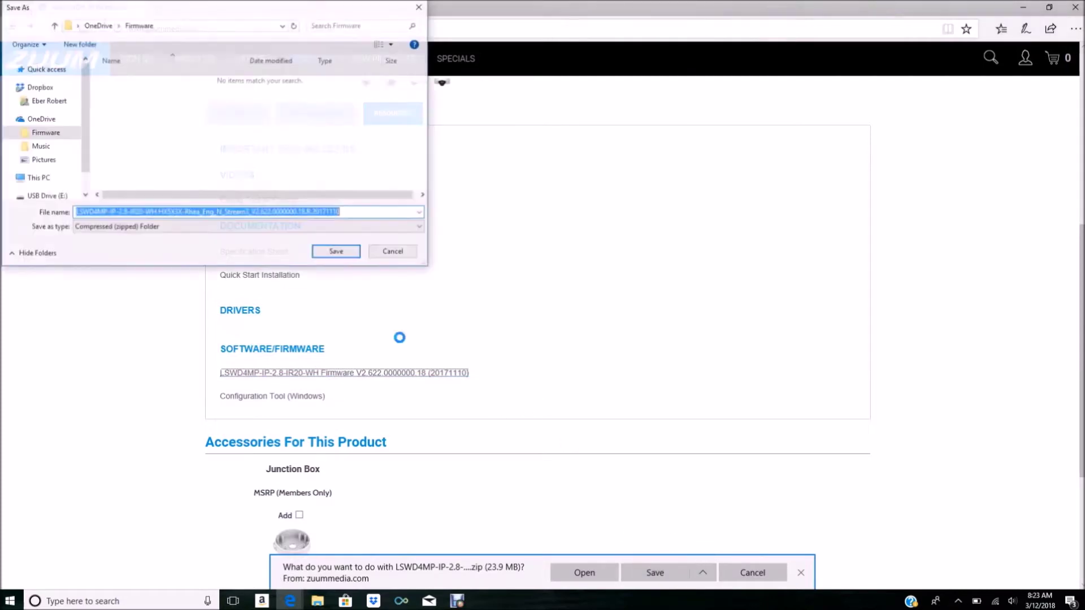
{"action": "left_click", "coordinate": [351, 251]}
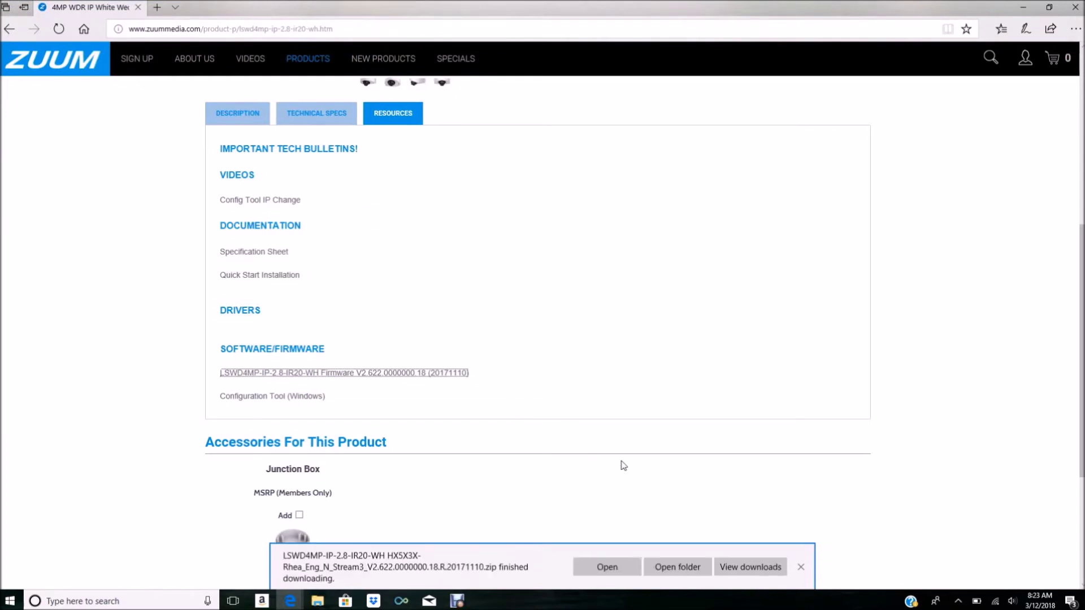
Extract the downloaded firmware zip into its own folder.
{"action": "left_click", "coordinate": [677, 566]}
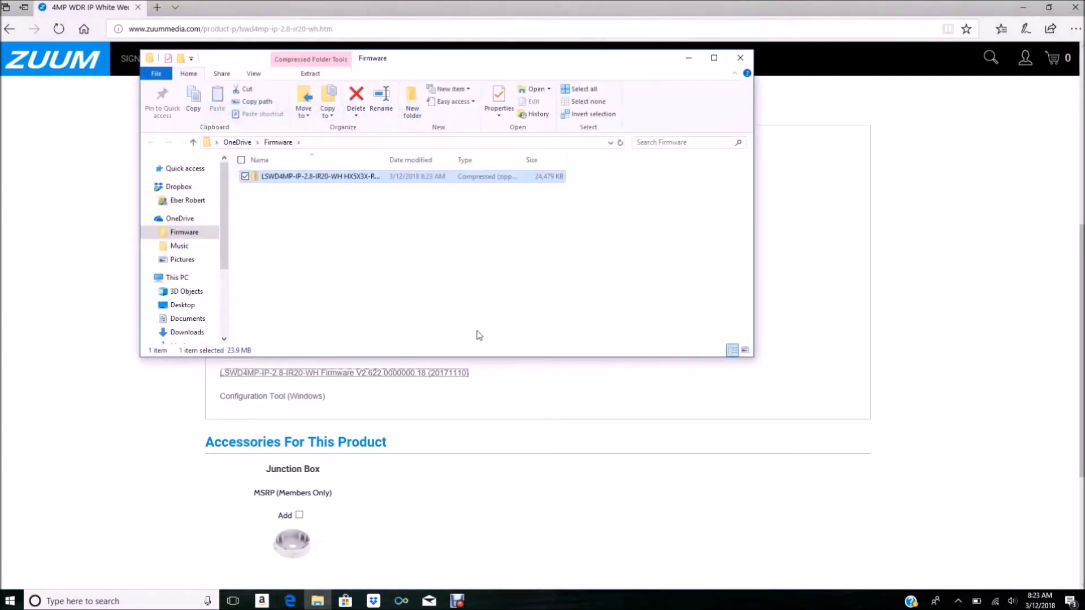
{"action": "right_click", "coordinate": [324, 179]}
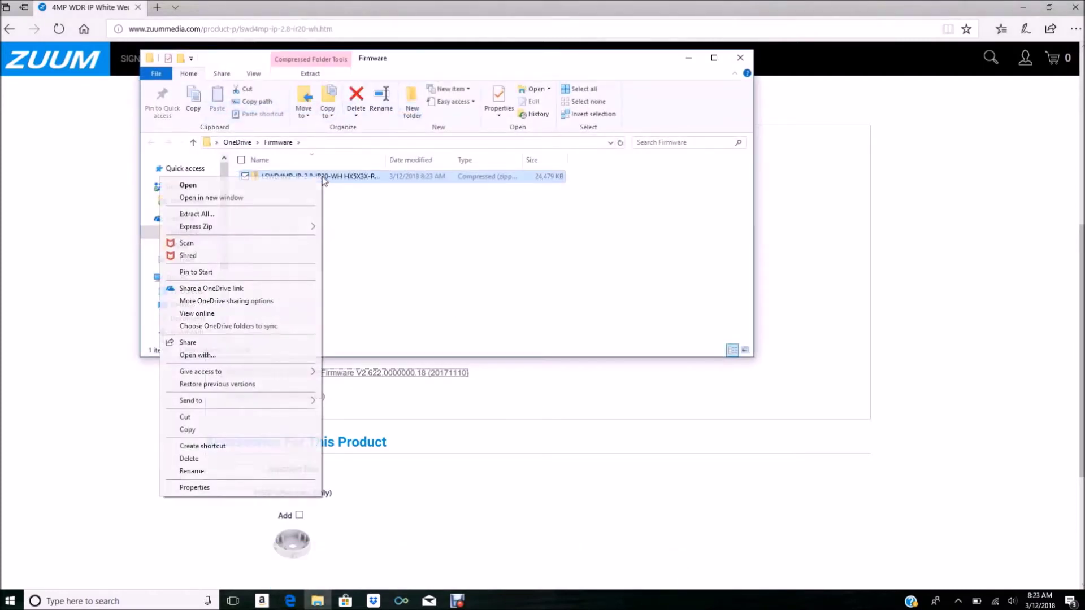
{"action": "left_click", "coordinate": [231, 215]}
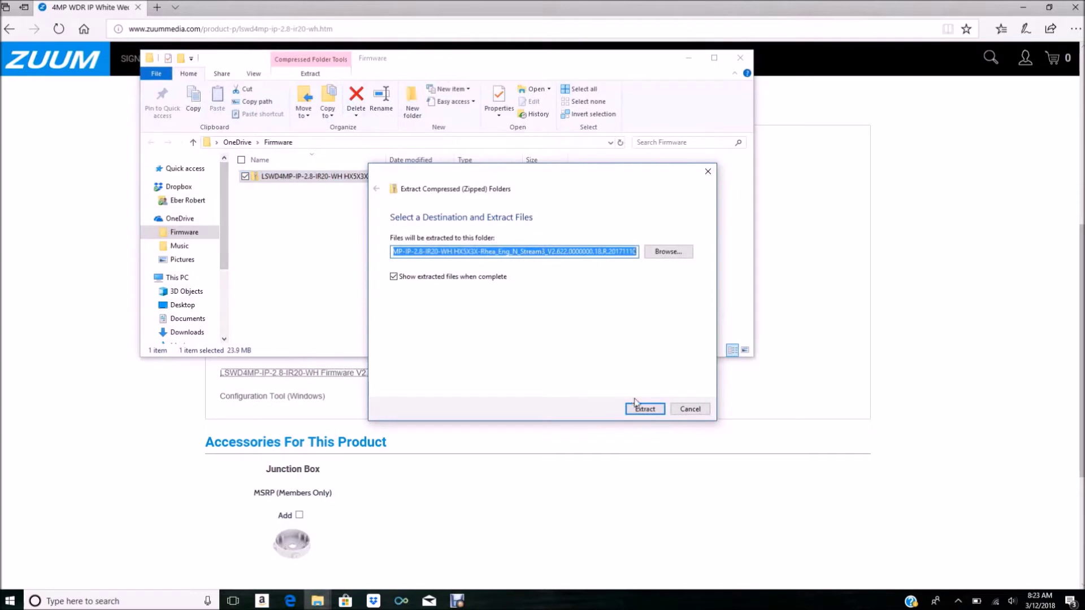
{"action": "left_click", "coordinate": [648, 409]}
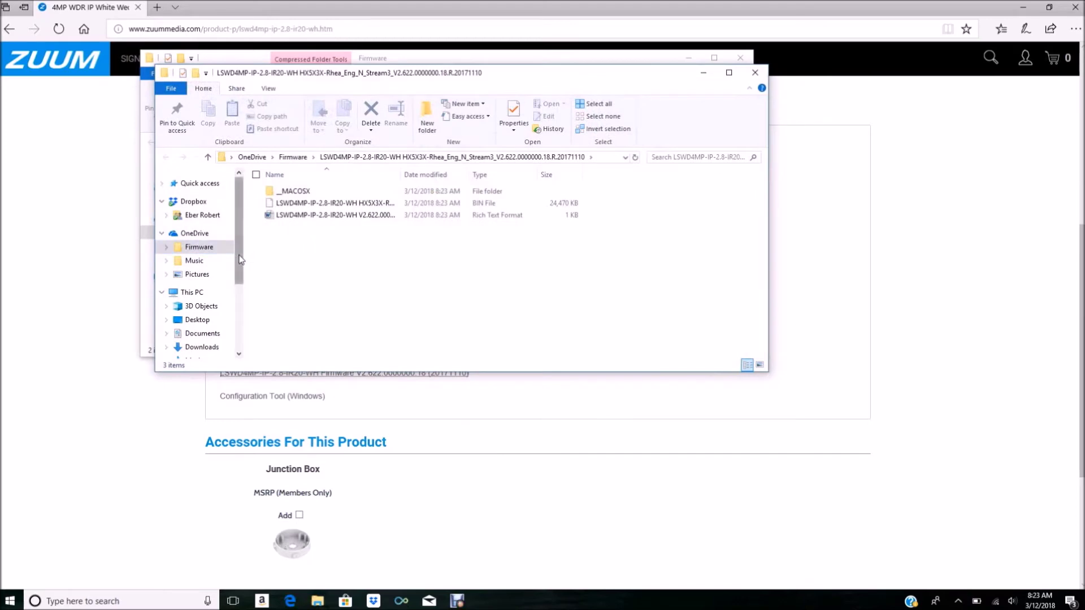
Copy the firmware BIN file onto USB Drive (E:) and check it arrived.
{"action": "left_click_drag", "start_coordinate": [241, 261], "coordinate": [247, 322]}
{"action": "scroll", "coordinate": [247, 322], "scroll_direction": "down", "scroll_amount": 2}
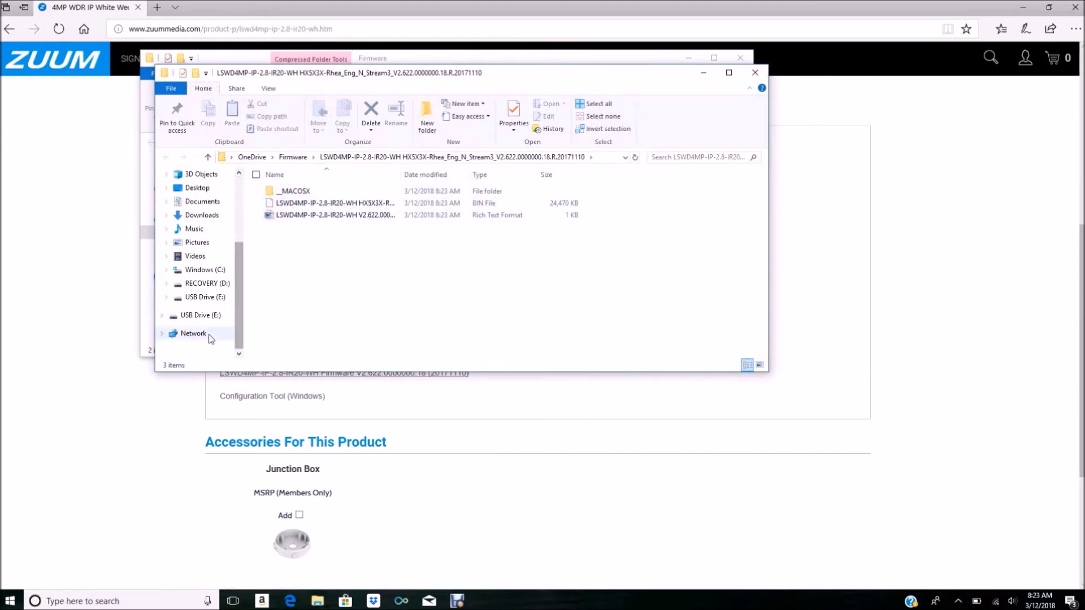
{"action": "mouse_move", "coordinate": [335, 203]}
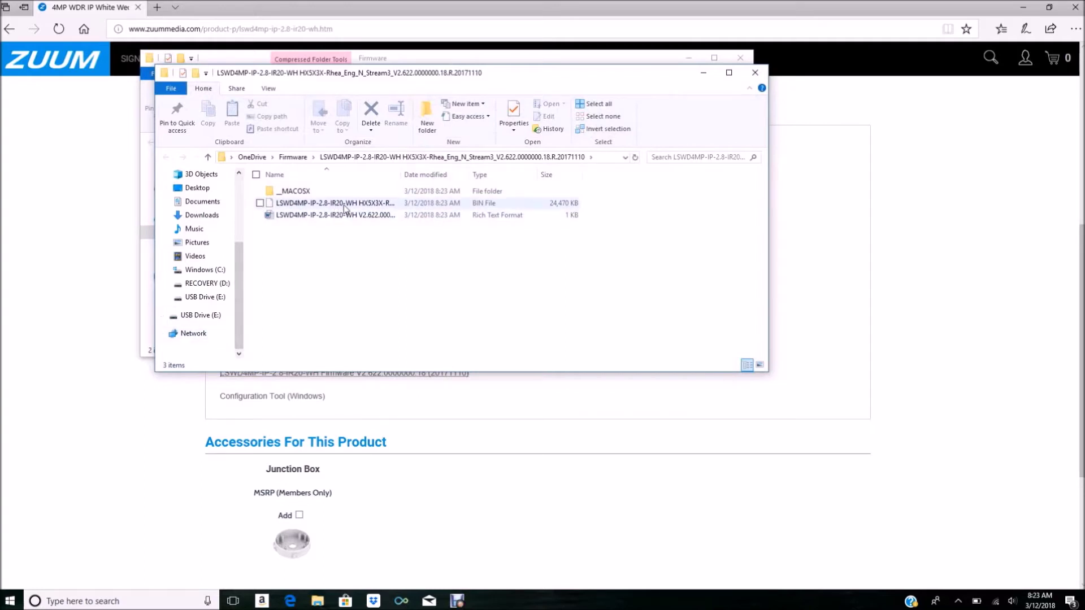
{"action": "left_click", "coordinate": [343, 208]}
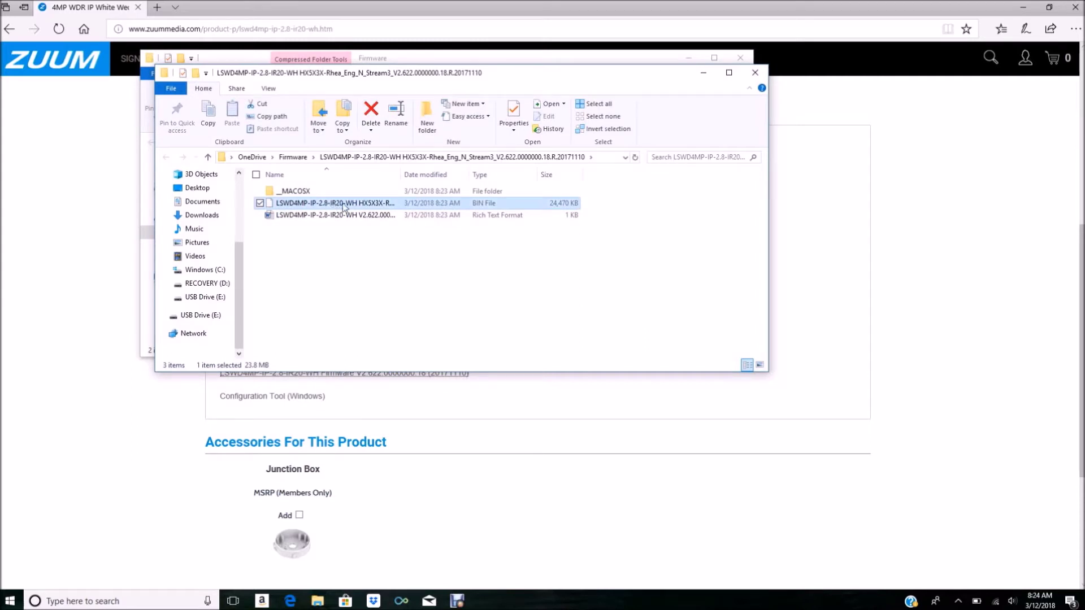
{"action": "left_click", "coordinate": [468, 232]}
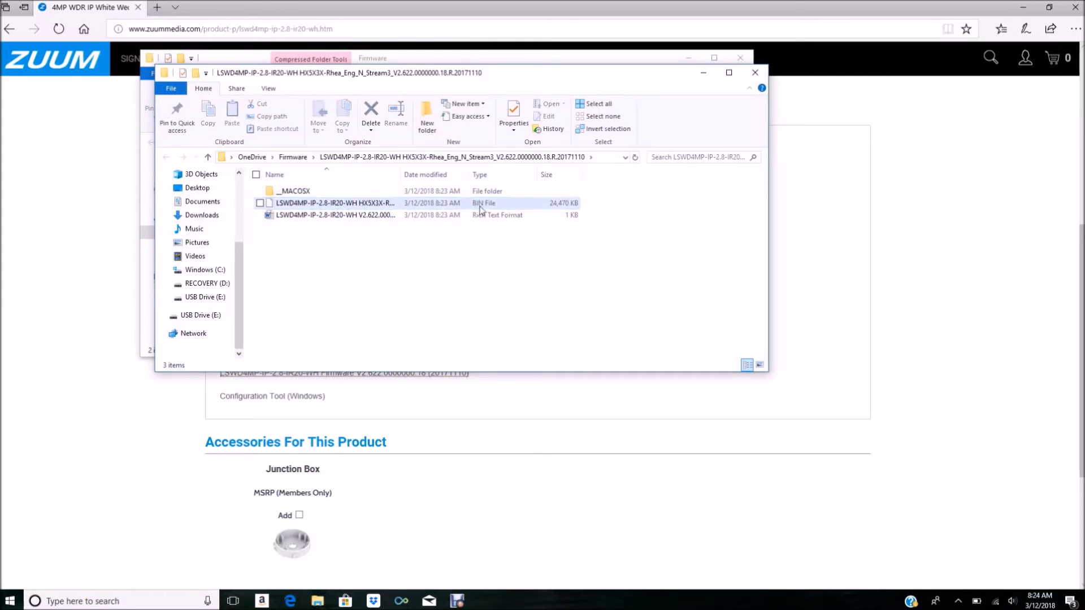
{"action": "left_click", "coordinate": [366, 207]}
{"action": "left_click_drag", "start_coordinate": [365, 207], "coordinate": [202, 314]}
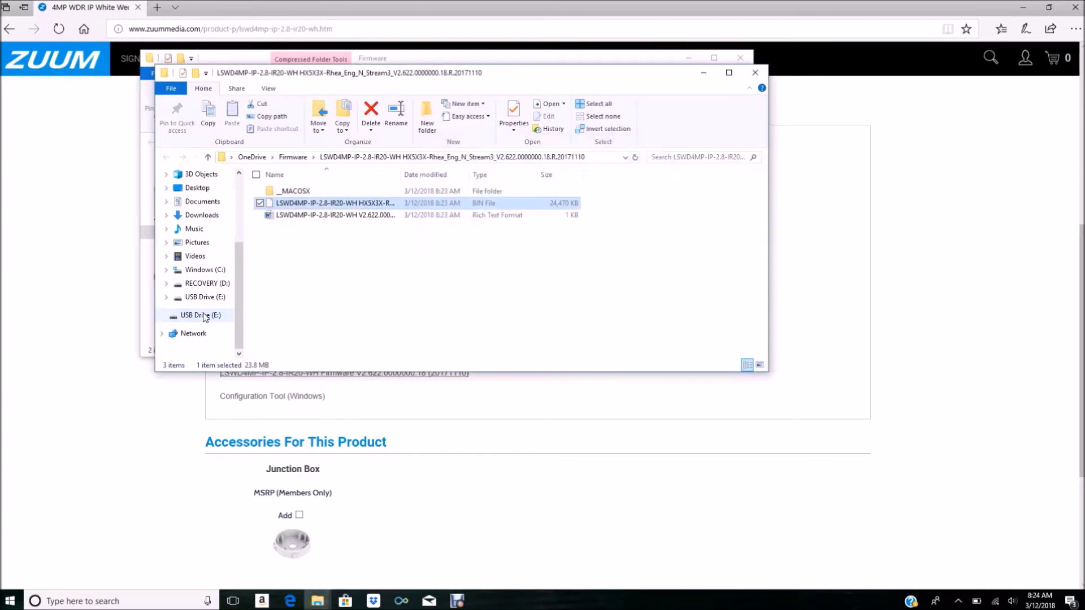
{"action": "left_click", "coordinate": [205, 315]}
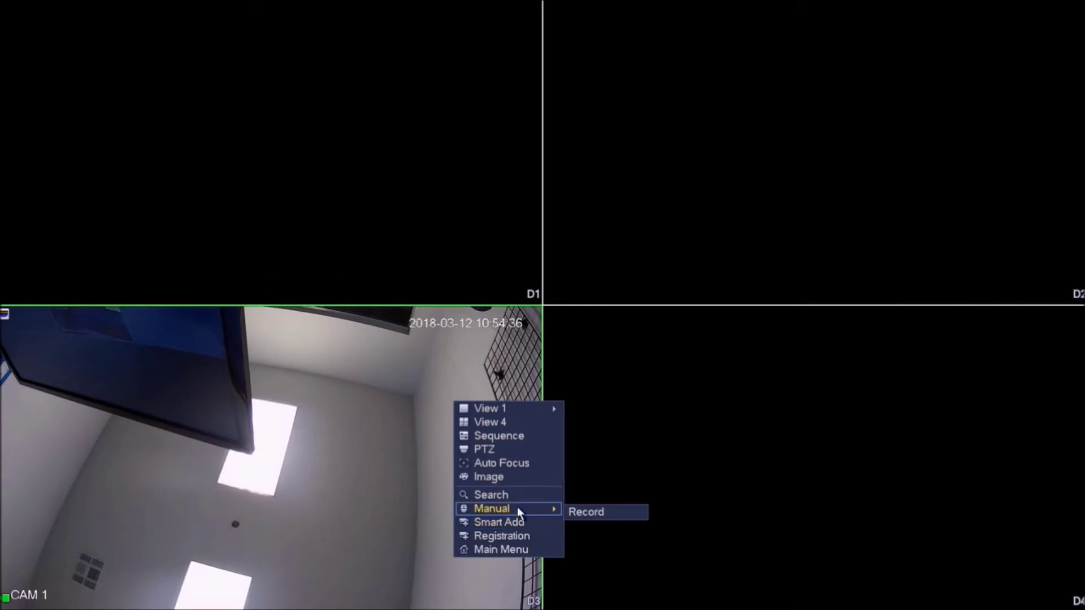
Set channel D3's main-stream recording to Off in the Manual Record settings.
{"action": "left_click", "coordinate": [582, 512]}
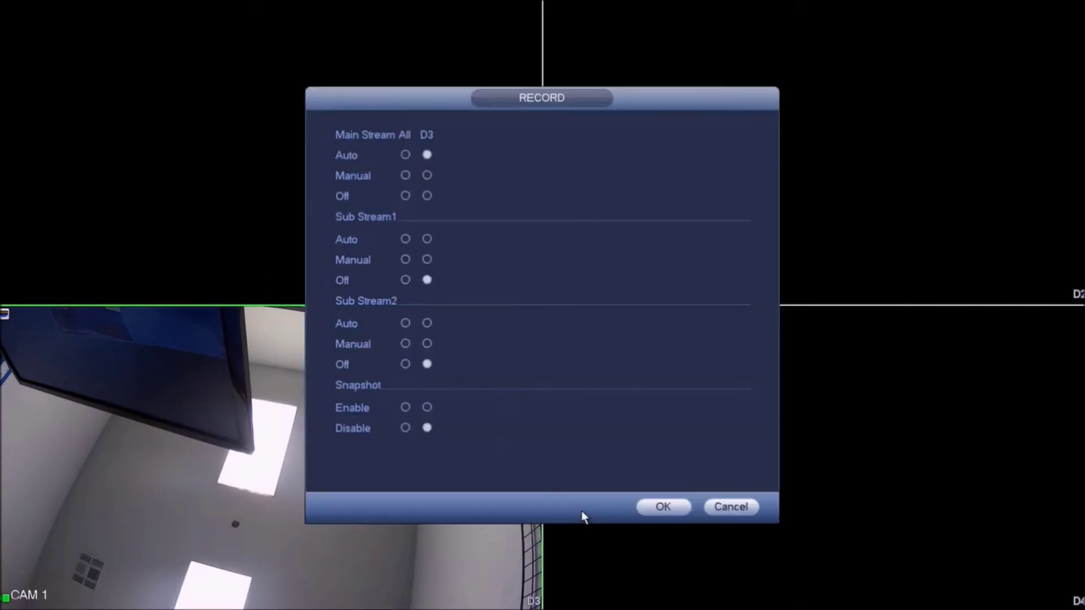
{"action": "left_click", "coordinate": [427, 196]}
{"action": "left_click", "coordinate": [670, 506]}
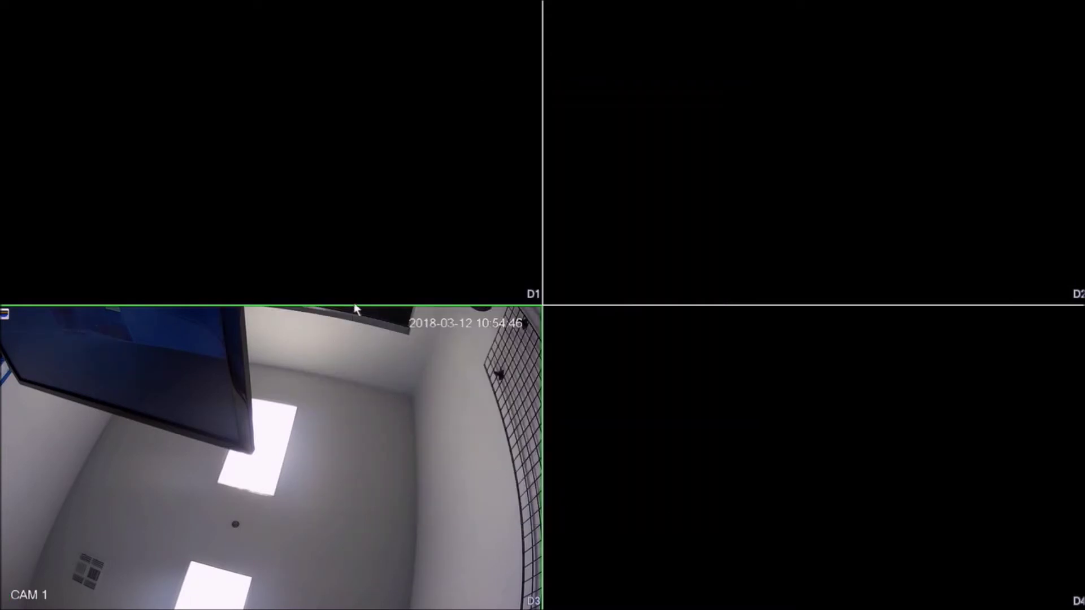
Show D3's firmware details in Camera settings: version 2.460.0000.14.R, dated 2017-07-20.
{"action": "right_click", "coordinate": [436, 323]}
{"action": "left_click", "coordinate": [506, 469]}
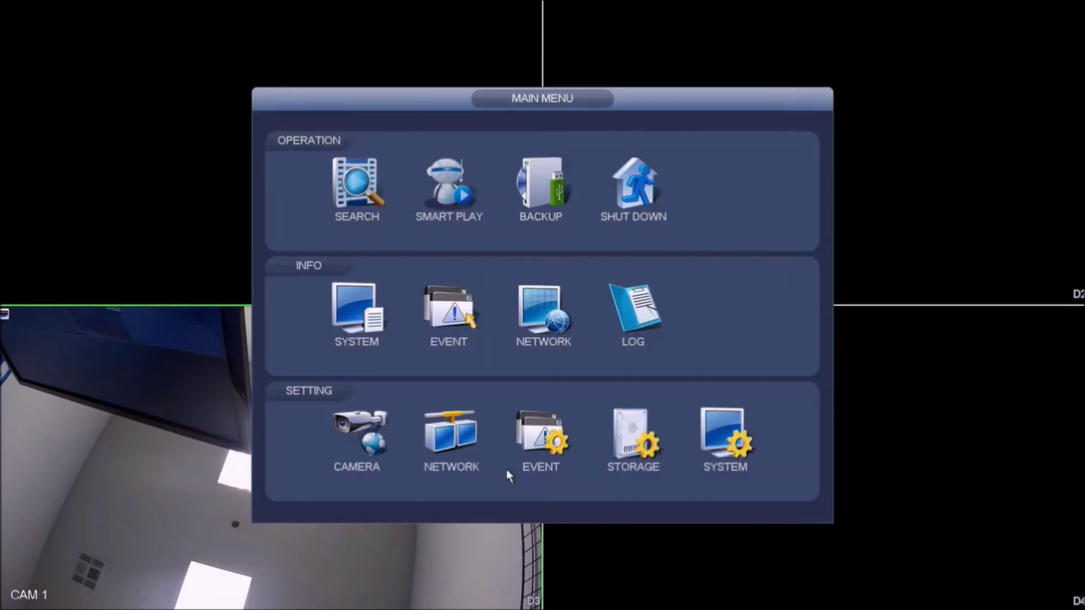
{"action": "left_click", "coordinate": [367, 436]}
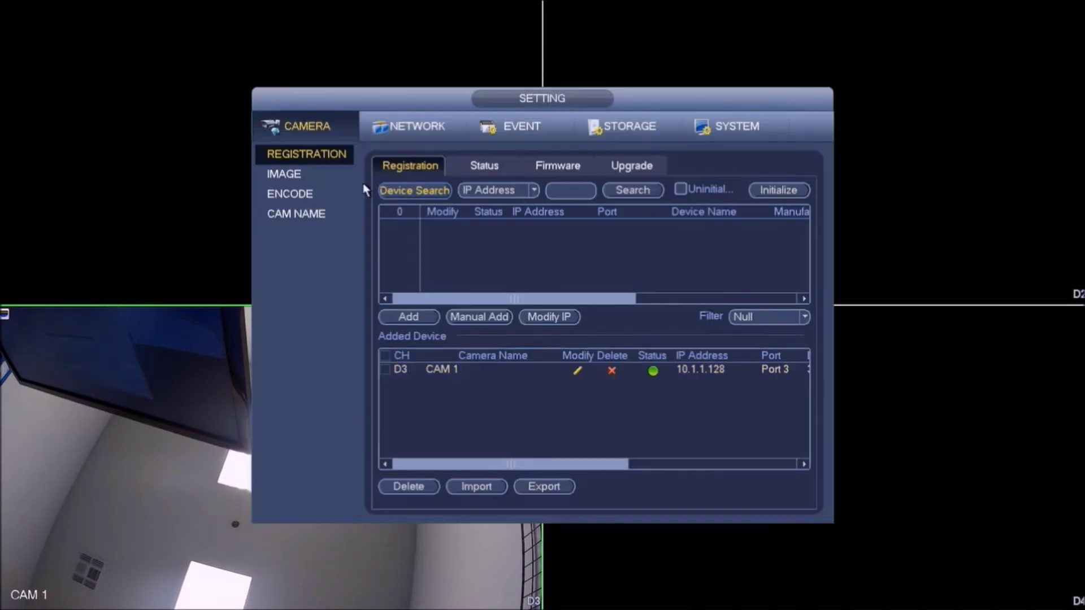
{"action": "left_click", "coordinate": [434, 371]}
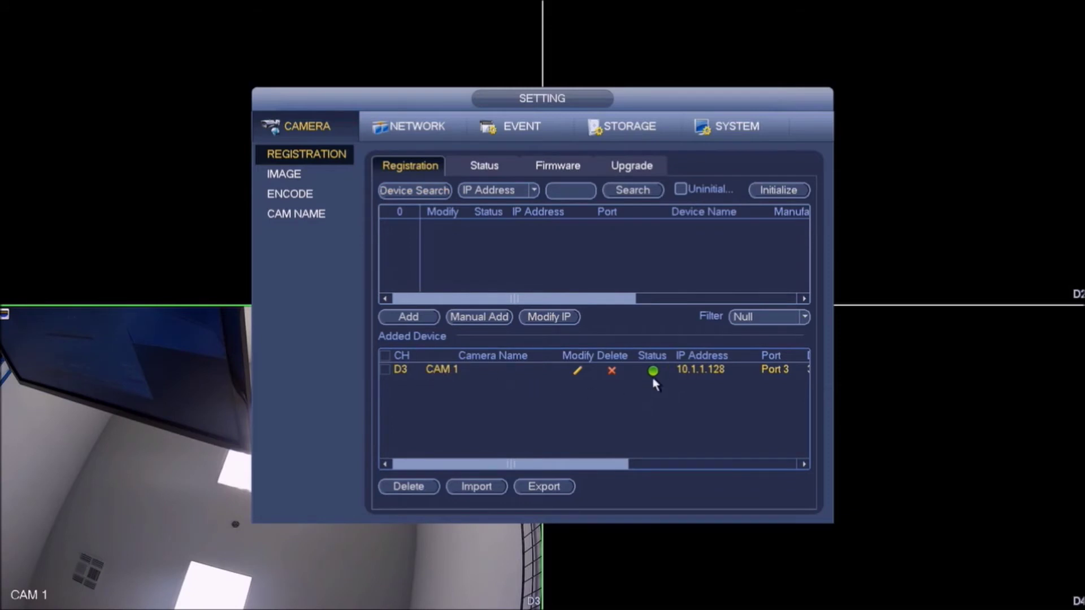
{"action": "left_click", "coordinate": [568, 172]}
{"action": "mouse_move", "coordinate": [563, 469]}
{"action": "left_mouse_down"}
{"action": "mouse_move", "coordinate": [619, 480]}
{"action": "mouse_move", "coordinate": [543, 474]}
{"action": "left_mouse_up"}
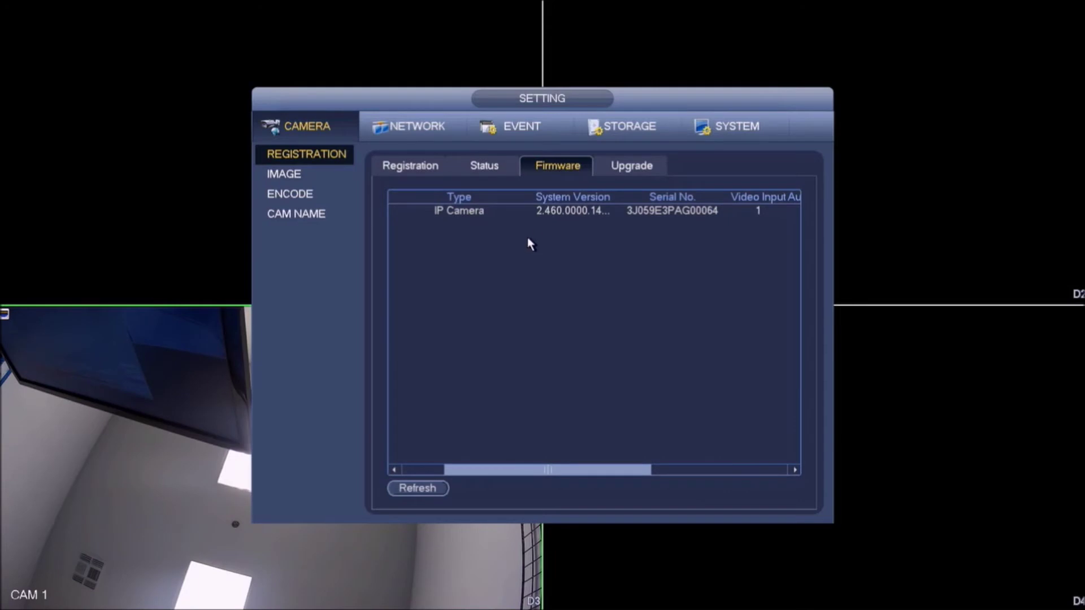
Mark D3 for upgrade using the LSWD4MP firmware file from the USB disk.
{"action": "left_click", "coordinate": [643, 175]}
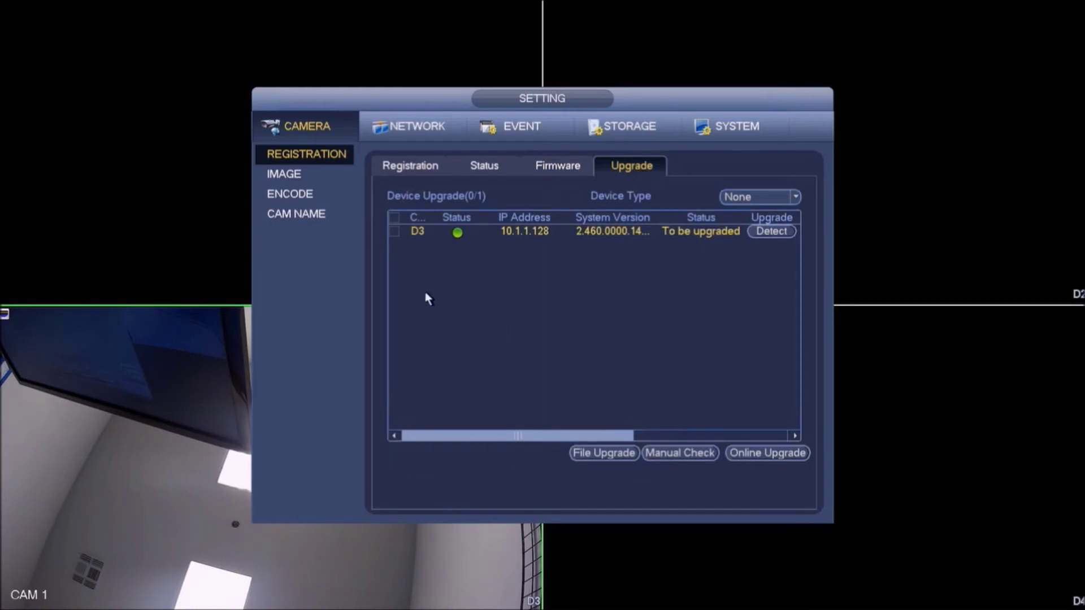
{"action": "left_click", "coordinate": [394, 232]}
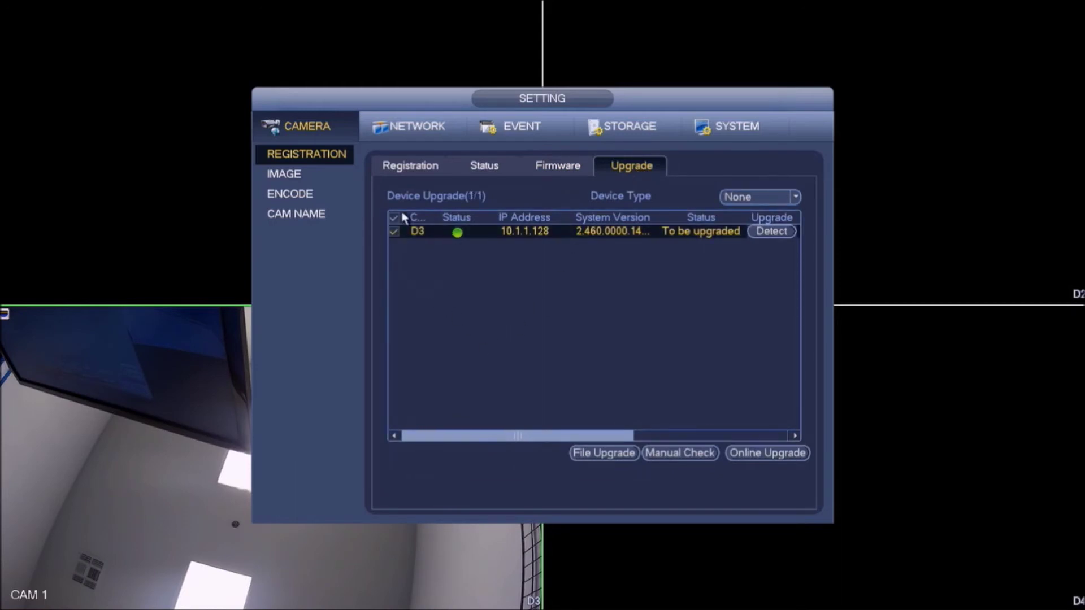
{"action": "left_click", "coordinate": [603, 455]}
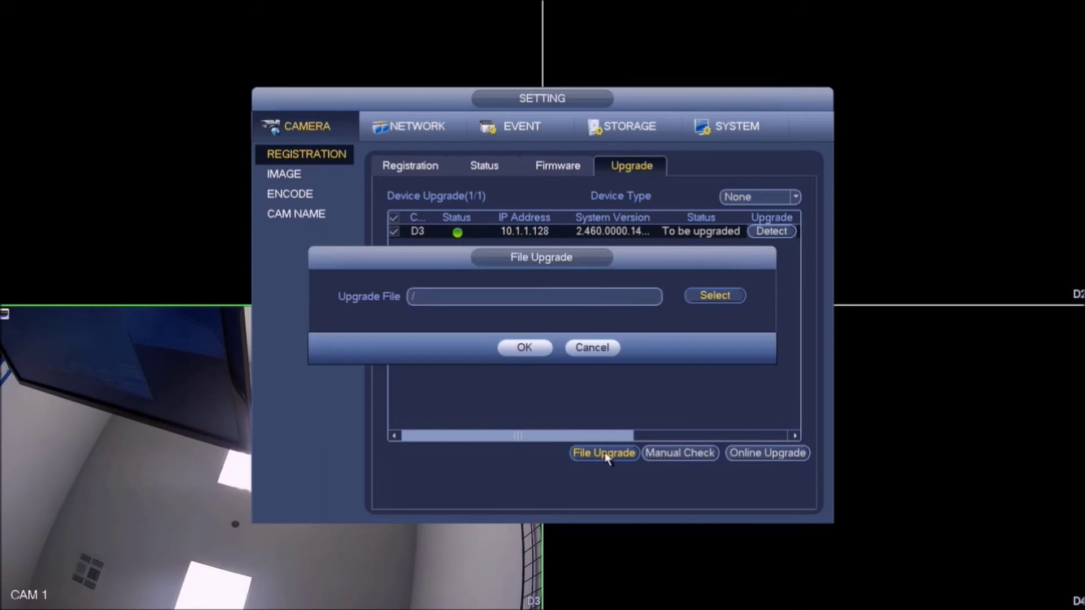
{"action": "left_click", "coordinate": [713, 295]}
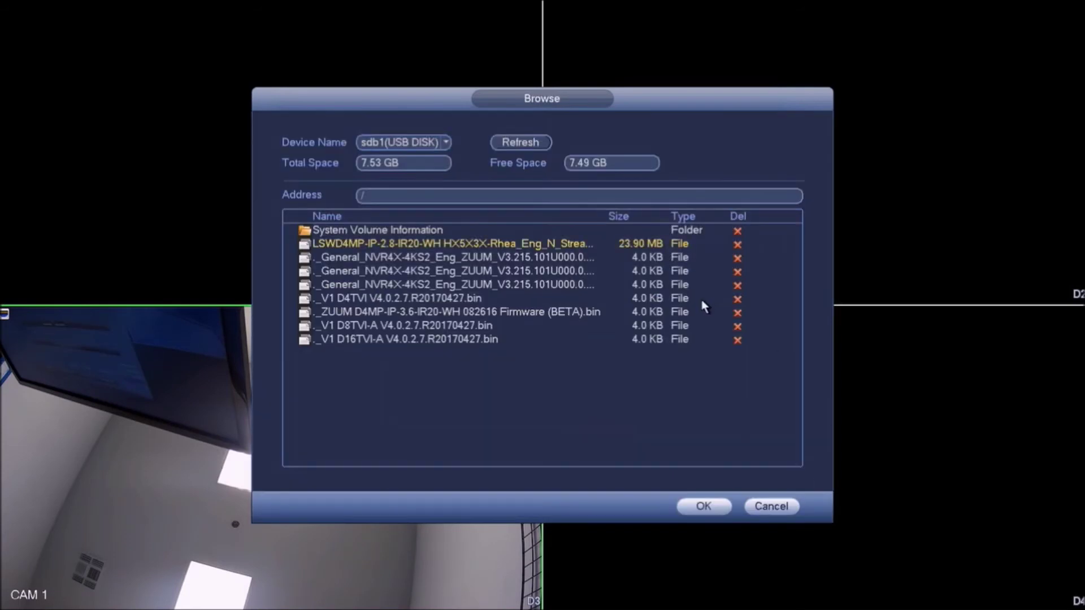
{"action": "left_click", "coordinate": [375, 244]}
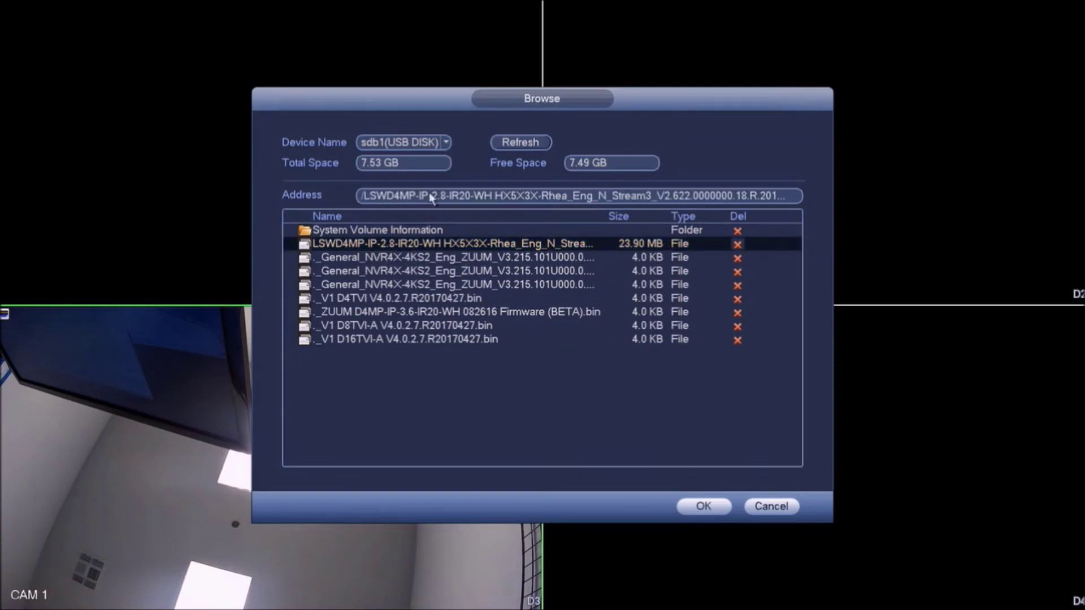
{"action": "left_click", "coordinate": [704, 507]}
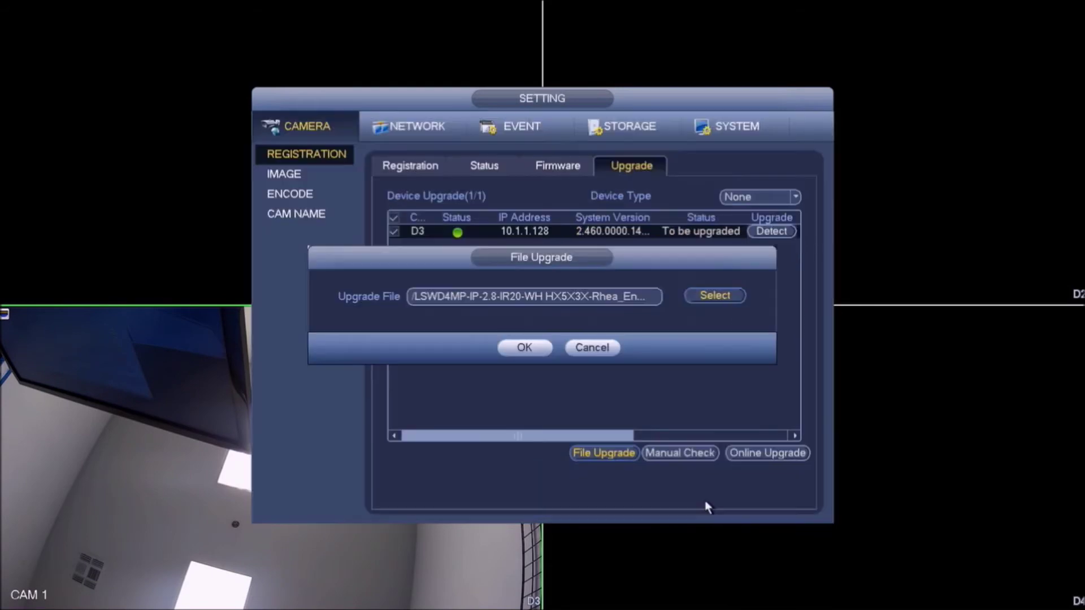
{"action": "left_click", "coordinate": [525, 349]}
Confirm the D3 firmware upgrade and wait for it to finish.
{"action": "left_click", "coordinate": [525, 348]}
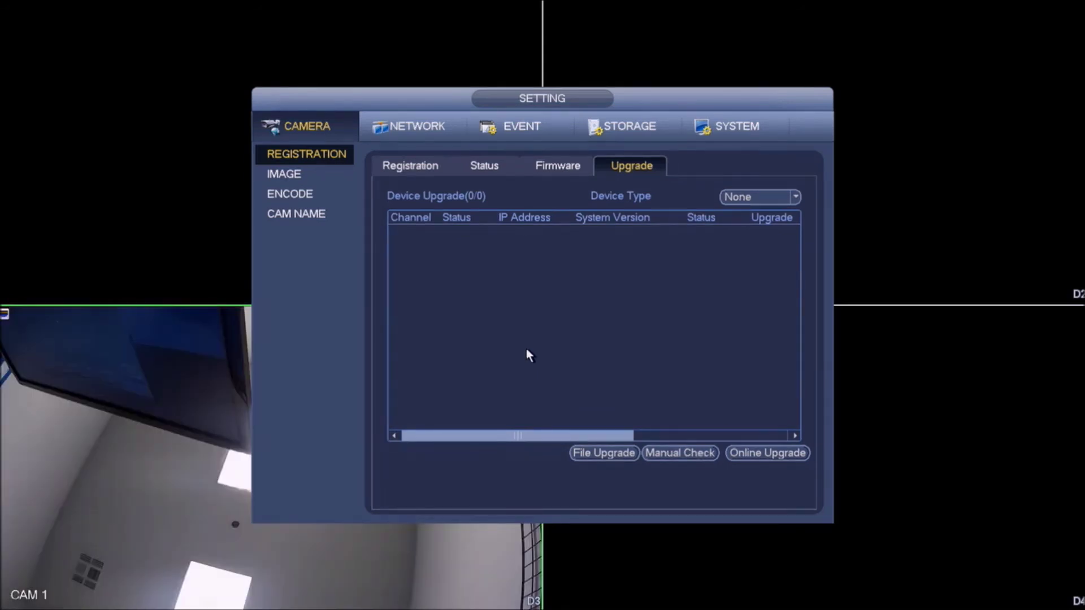
Reopen Camera settings to confirm D3 now runs version 2.622.0000000.18.R (2017-11-10).
{"action": "right_click", "coordinate": [534, 265]}
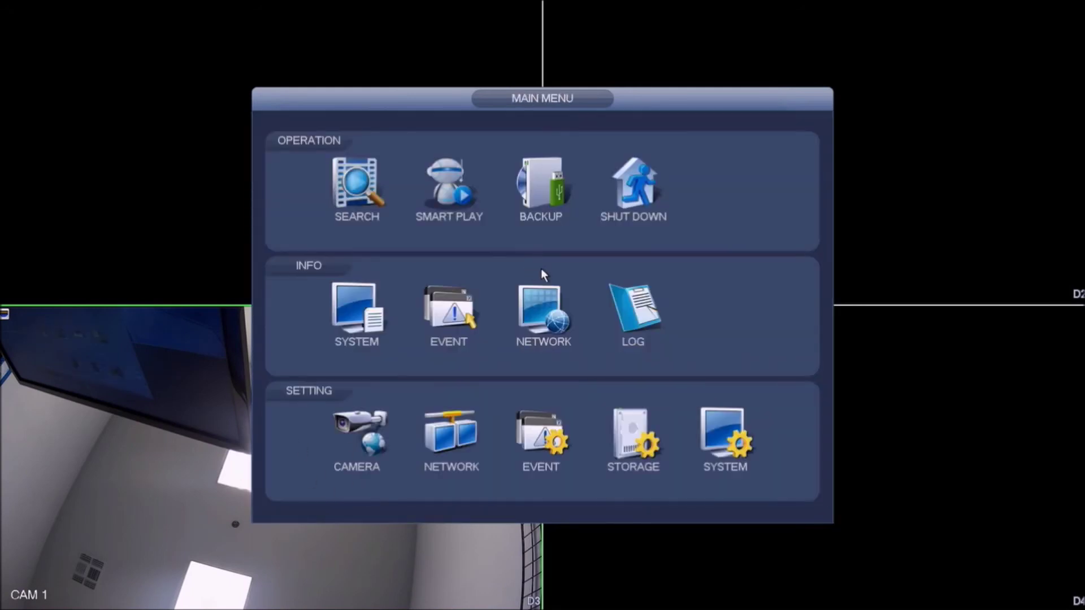
{"action": "left_click", "coordinate": [367, 452]}
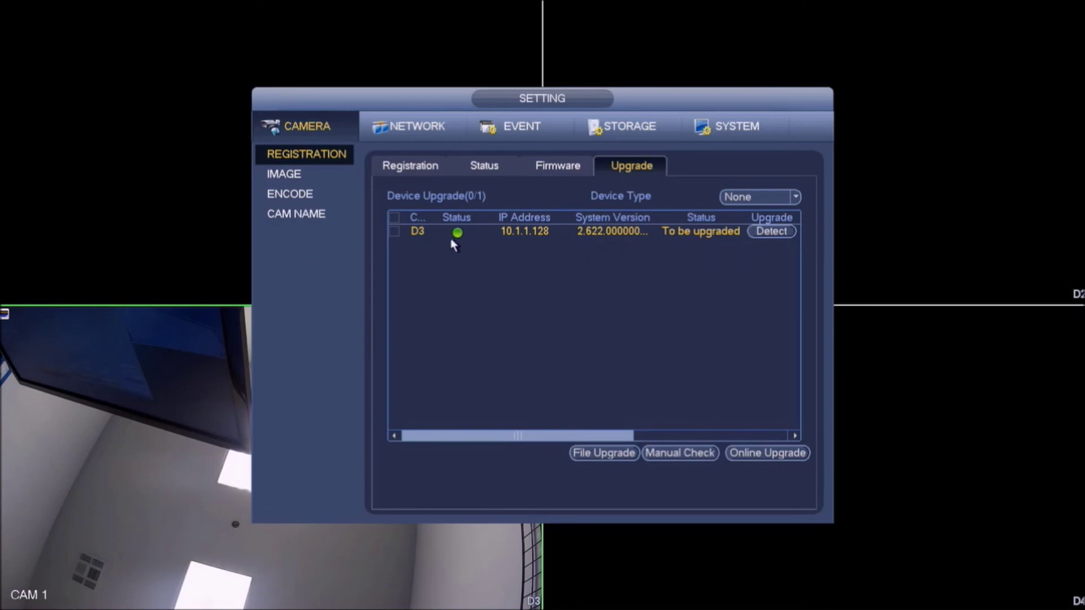
Set D3's main-stream recording back to Auto in the Manual Record settings.
{"action": "right_click", "coordinate": [494, 294]}
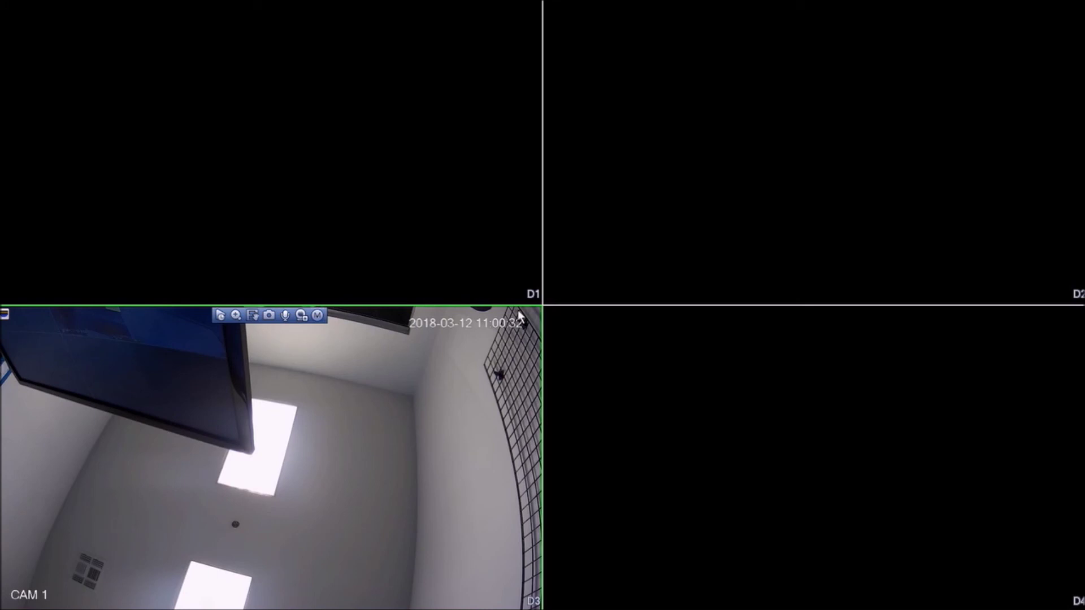
{"action": "right_click", "coordinate": [451, 332]}
{"action": "mouse_move", "coordinate": [490, 440]}
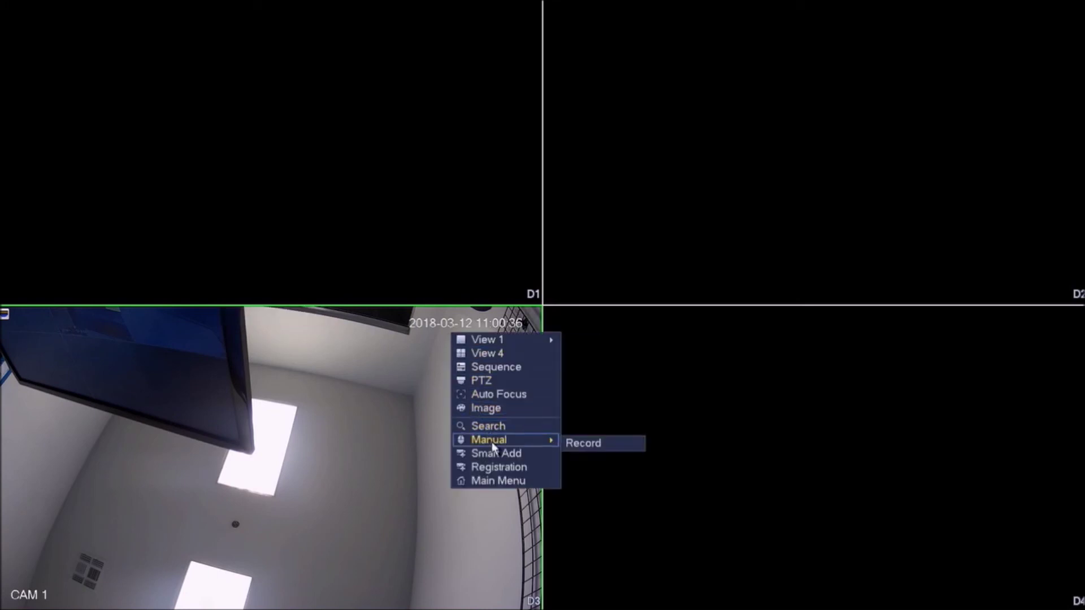
{"action": "left_click", "coordinate": [577, 445]}
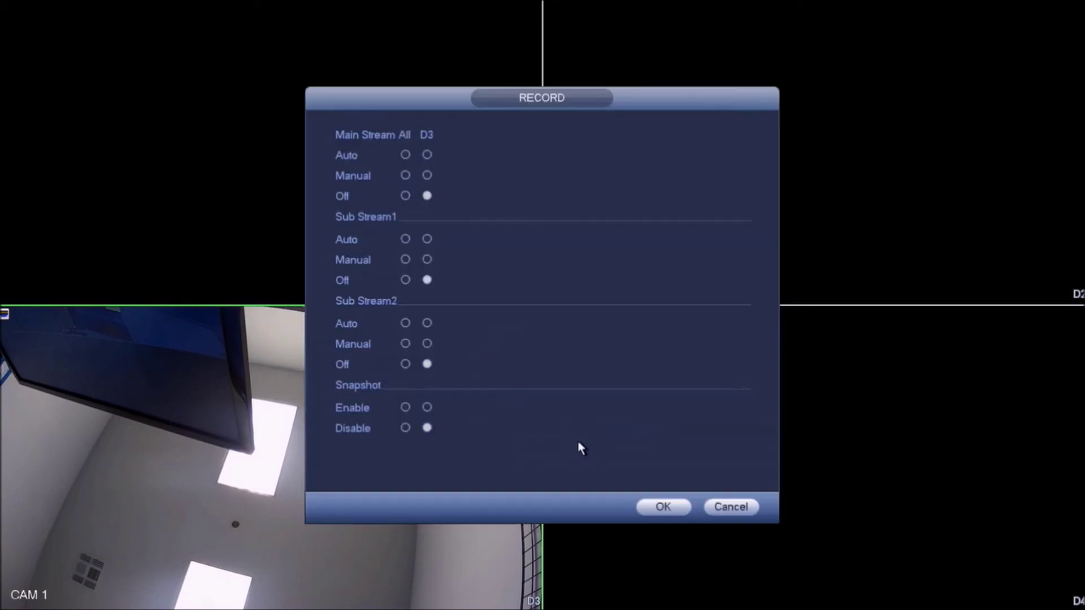
{"action": "left_click", "coordinate": [427, 155]}
{"action": "left_click", "coordinate": [660, 510]}
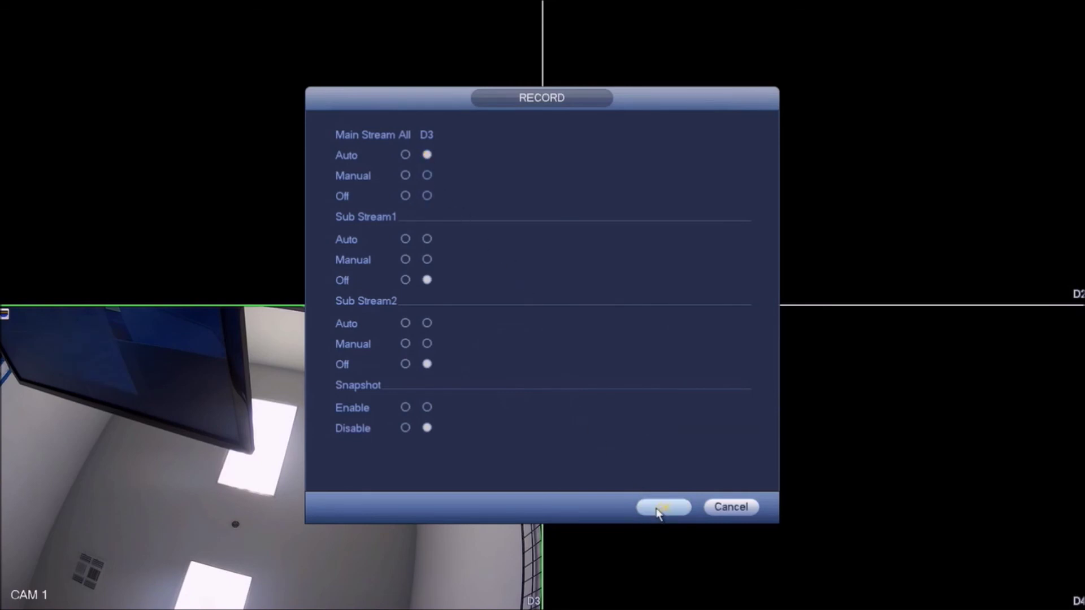